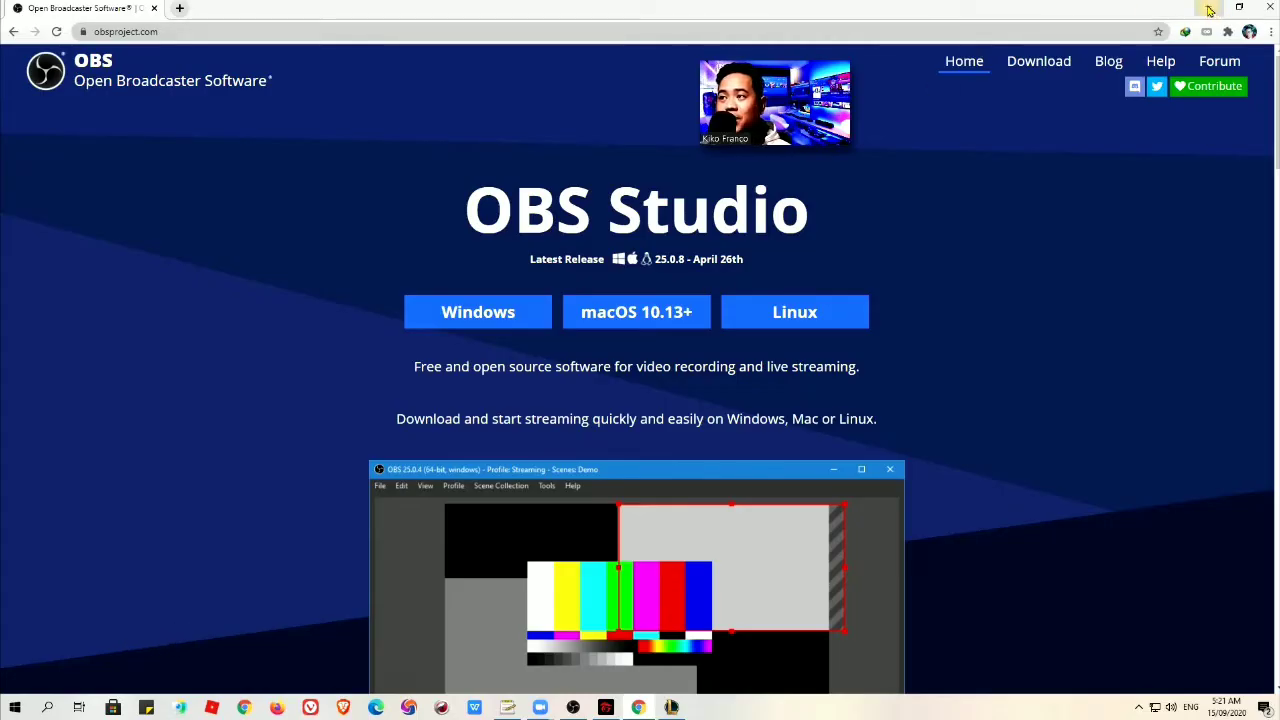
# Launch OBS Studio from its desktop shortcut and move the floating webcam window out of the preview area
pyautogui.press('super+d')
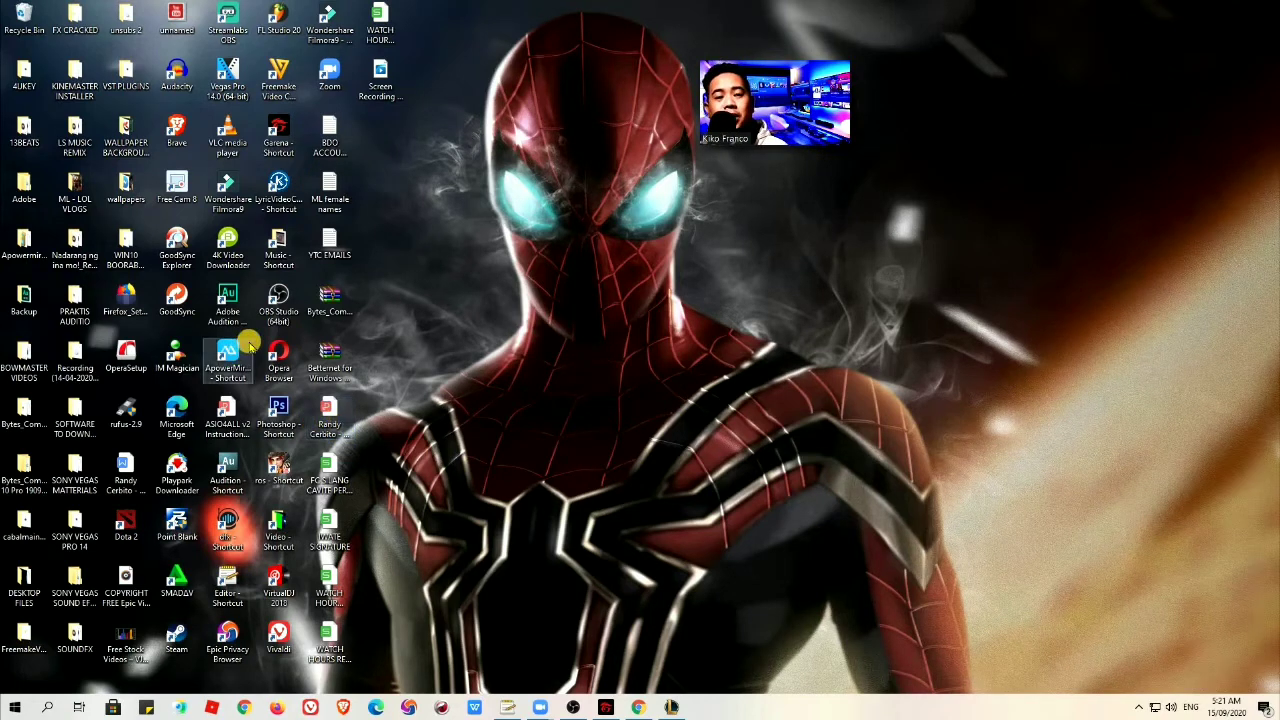
pyautogui.moveTo(278, 298); pyautogui.dragTo(436, 300)
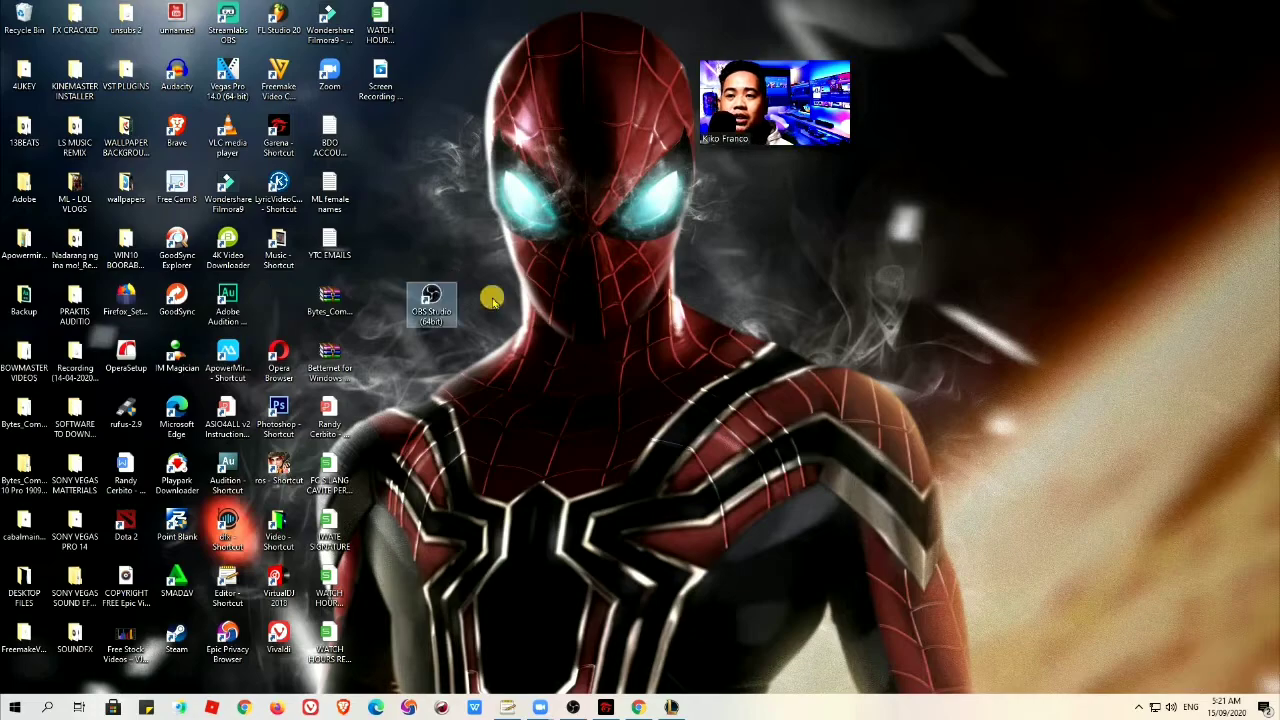
pyautogui.click(480, 297)
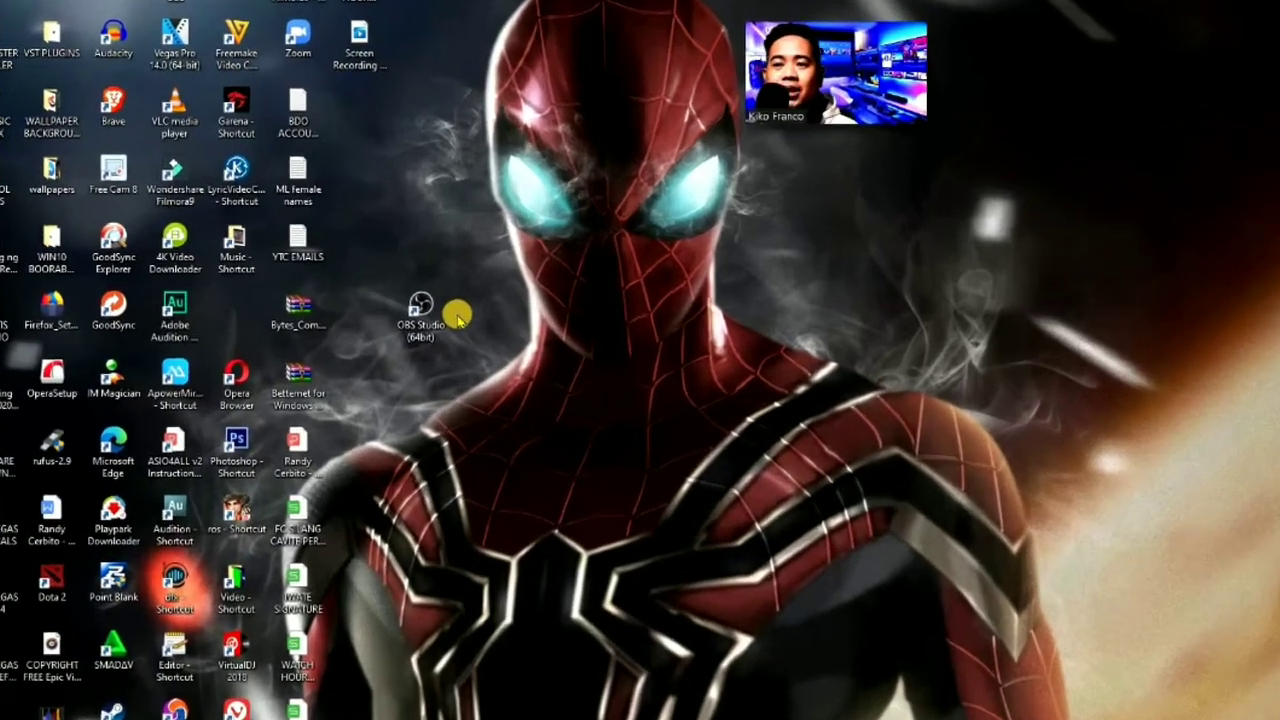
pyautogui.click(428, 305)
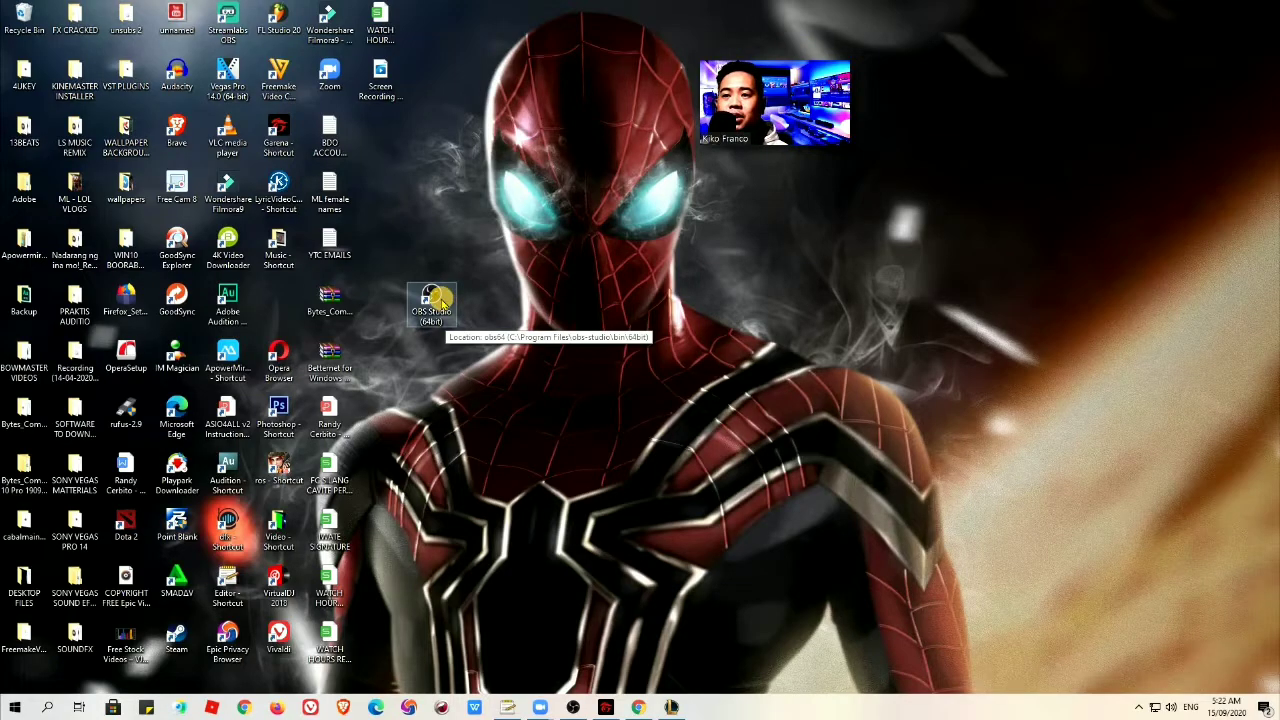
pyautogui.doubleClick(428, 298)
pyautogui.moveTo(425, 298); pyautogui.dragTo(313, 321)
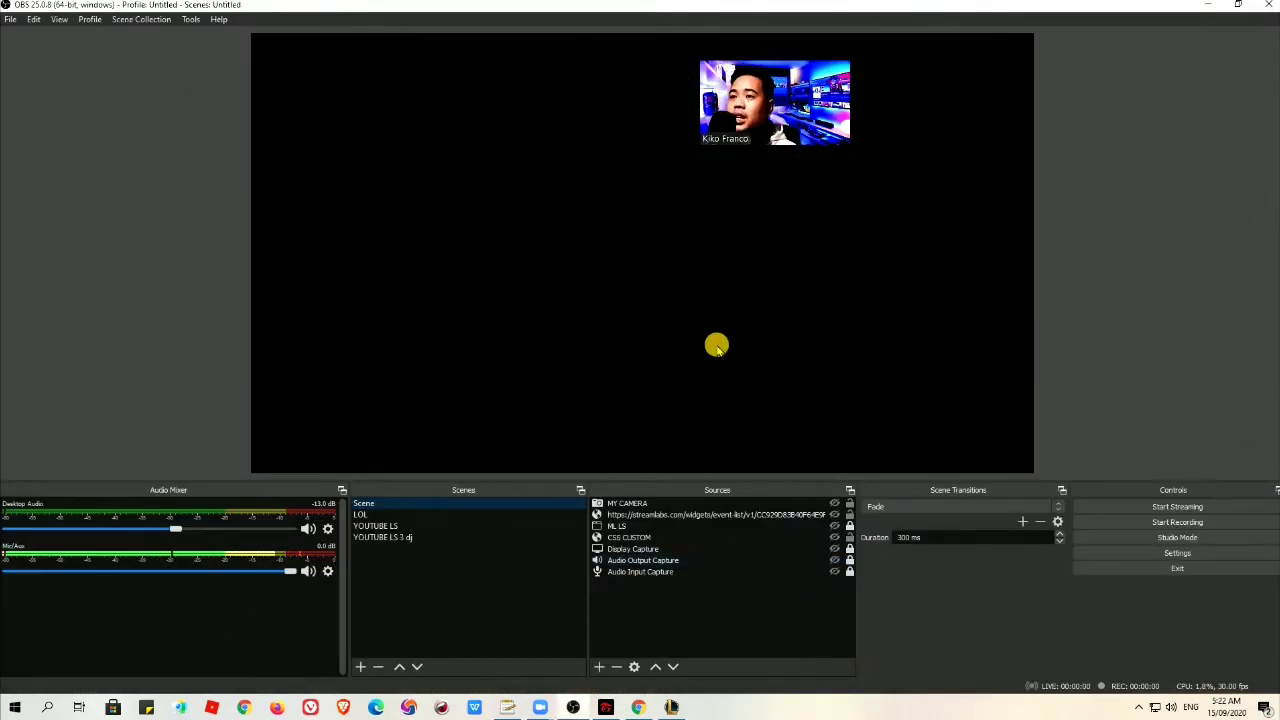
pyautogui.moveTo(780, 90); pyautogui.dragTo(1102, 62)
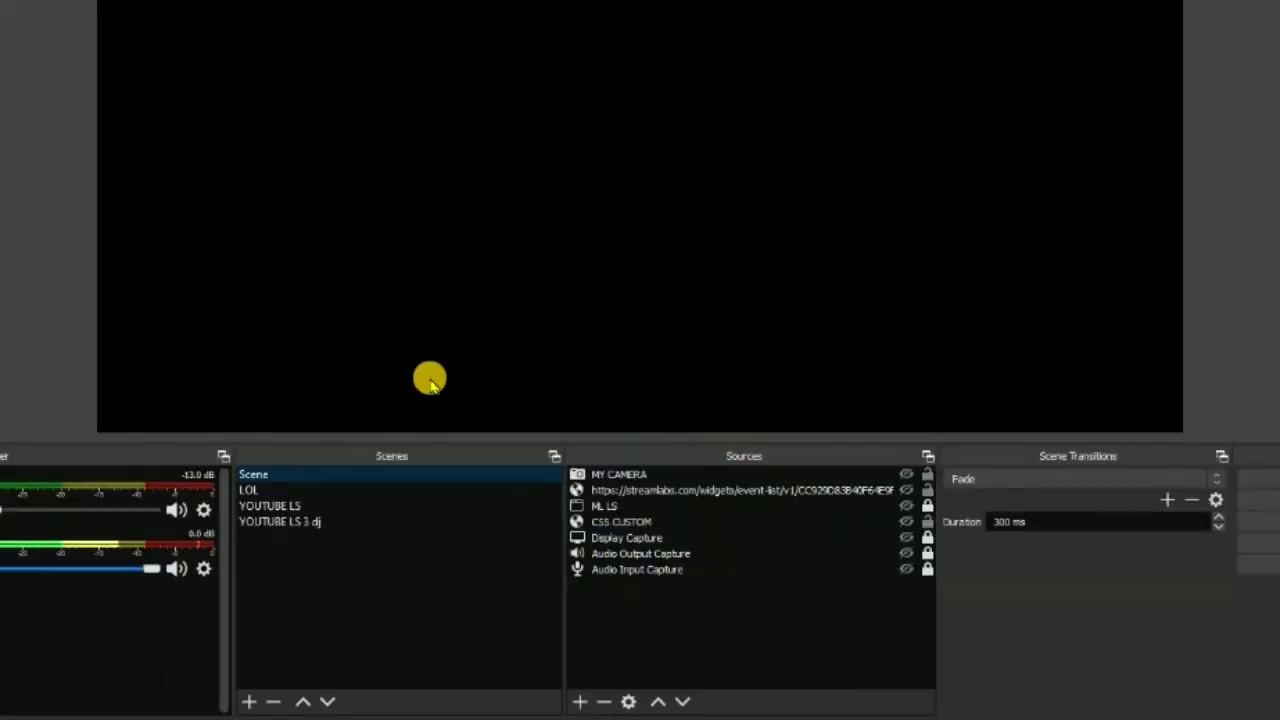
# Add a new scene named TUTORIAL
pyautogui.click(246, 703)
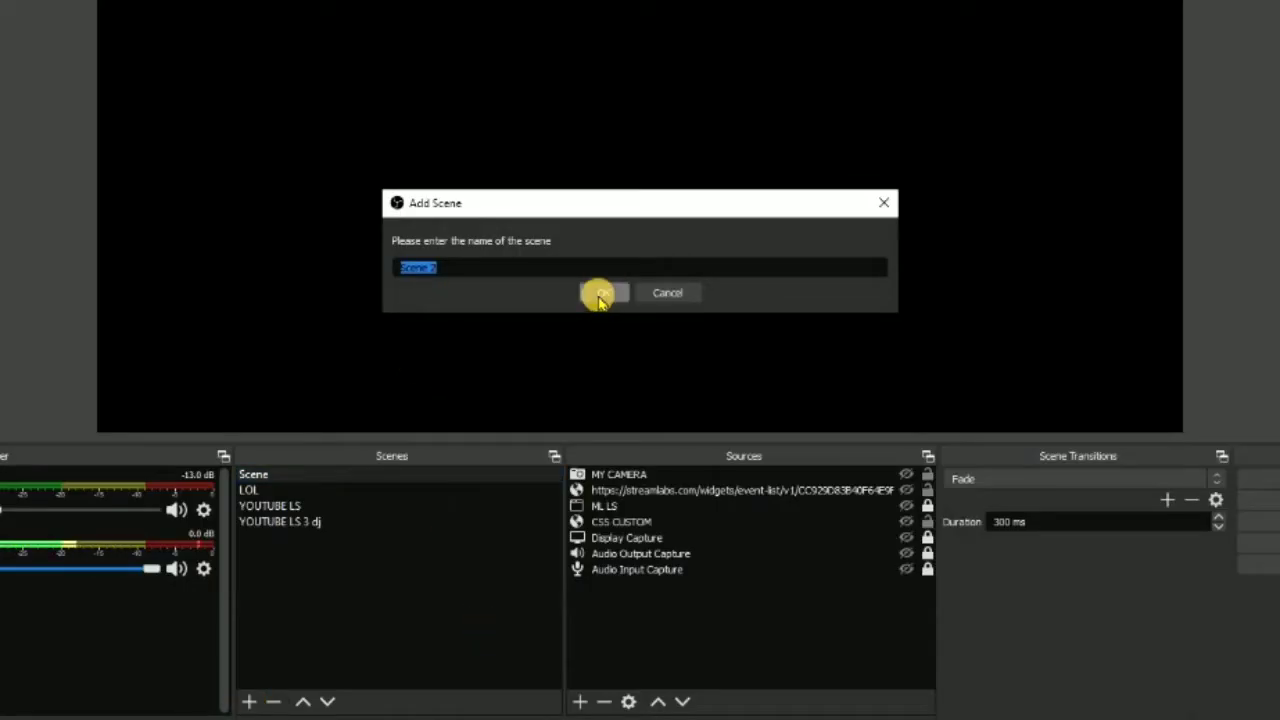
pyautogui.write('tu')
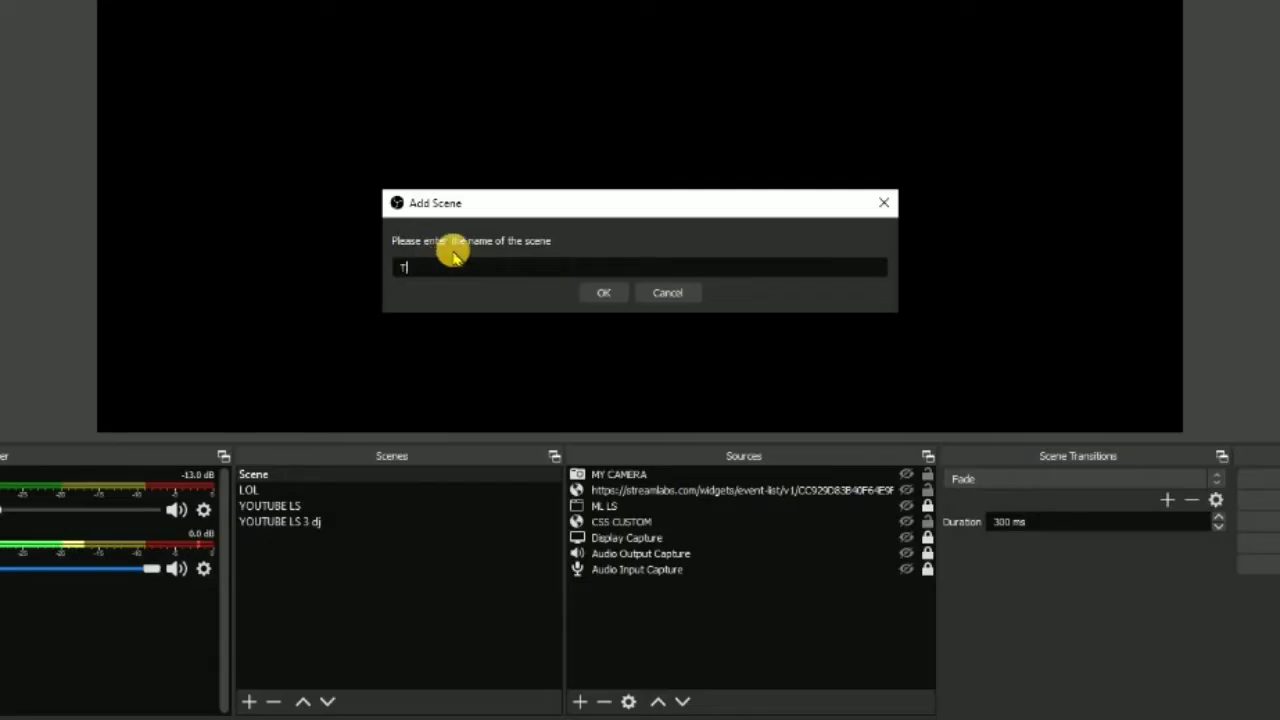
pyautogui.write('TORIAL')
pyautogui.press('Return')
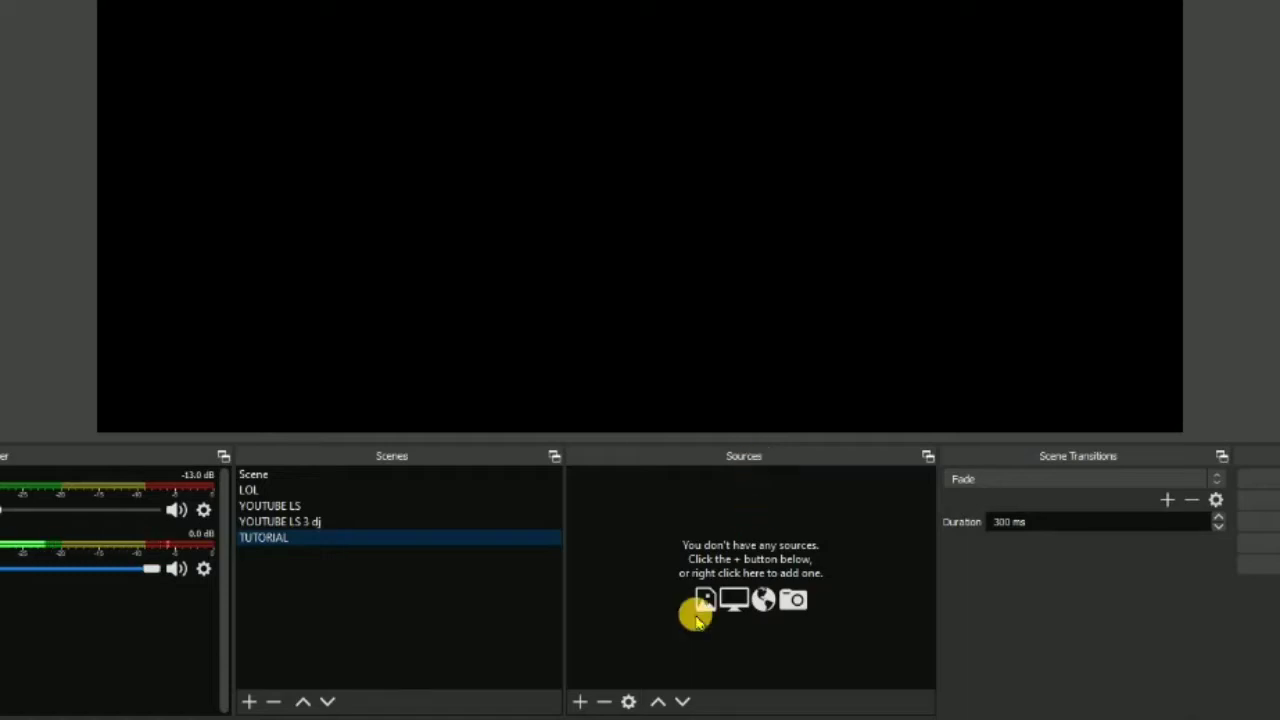
# Add a new Display Capture source to the TUTORIAL scene, using Display 1: 1920x1080 @ 0,0 with Capture Cursor enabled
pyautogui.click(580, 703)
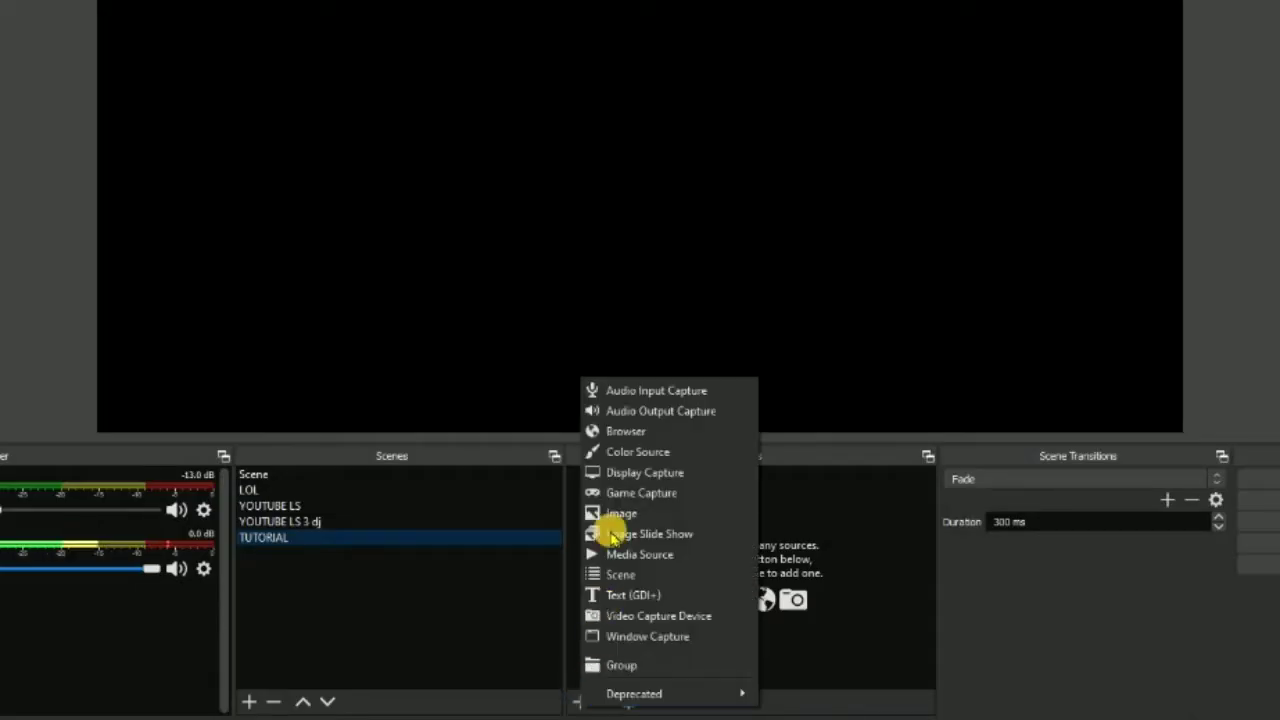
pyautogui.click(633, 479)
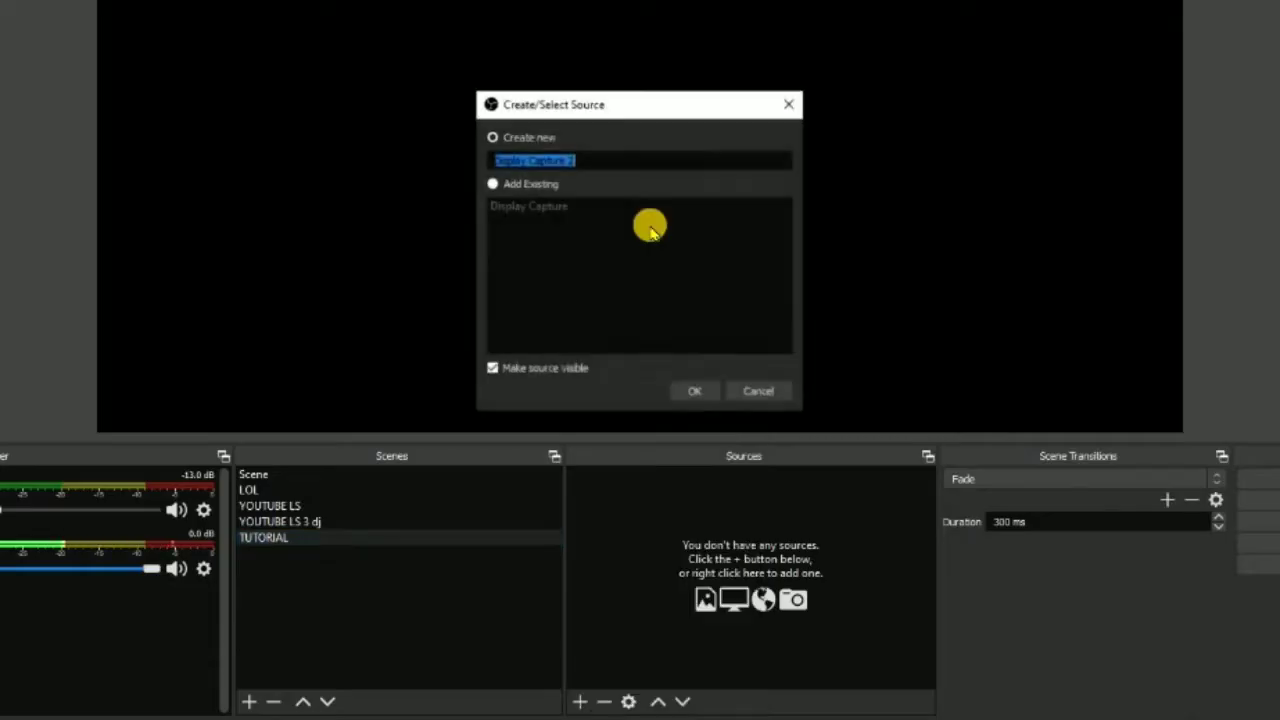
pyautogui.click(703, 392)
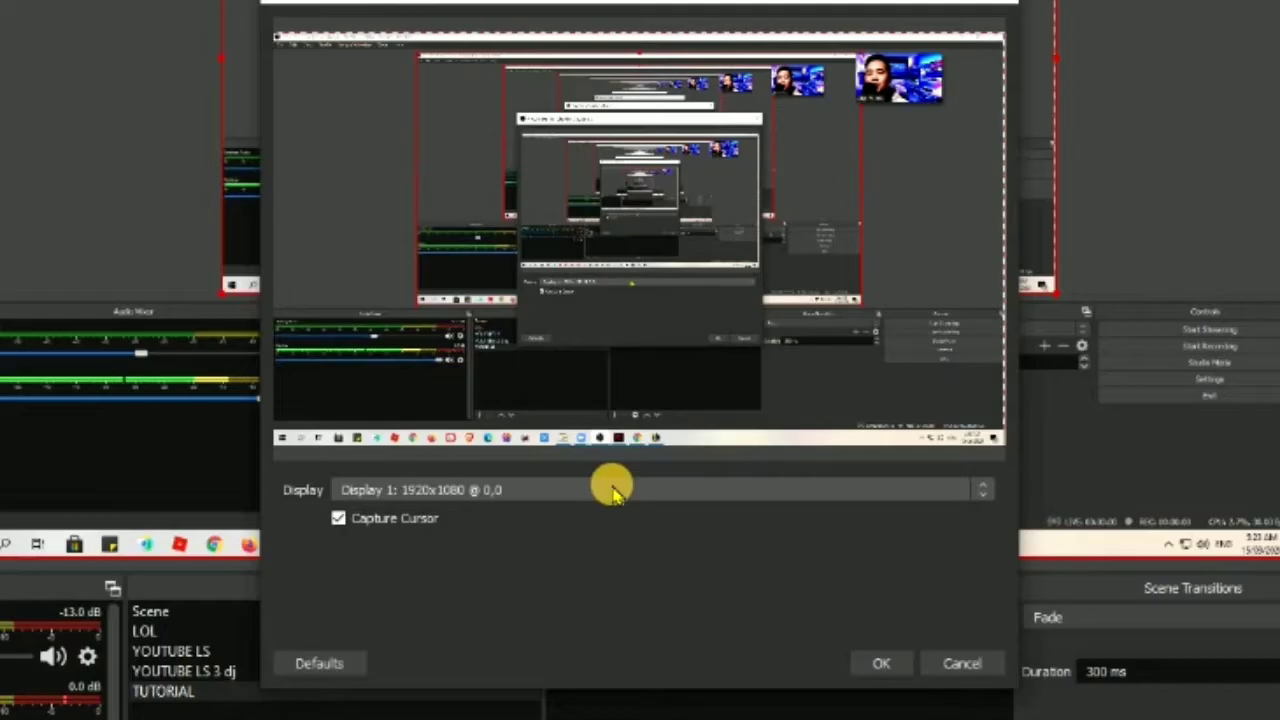
pyautogui.click(613, 490)
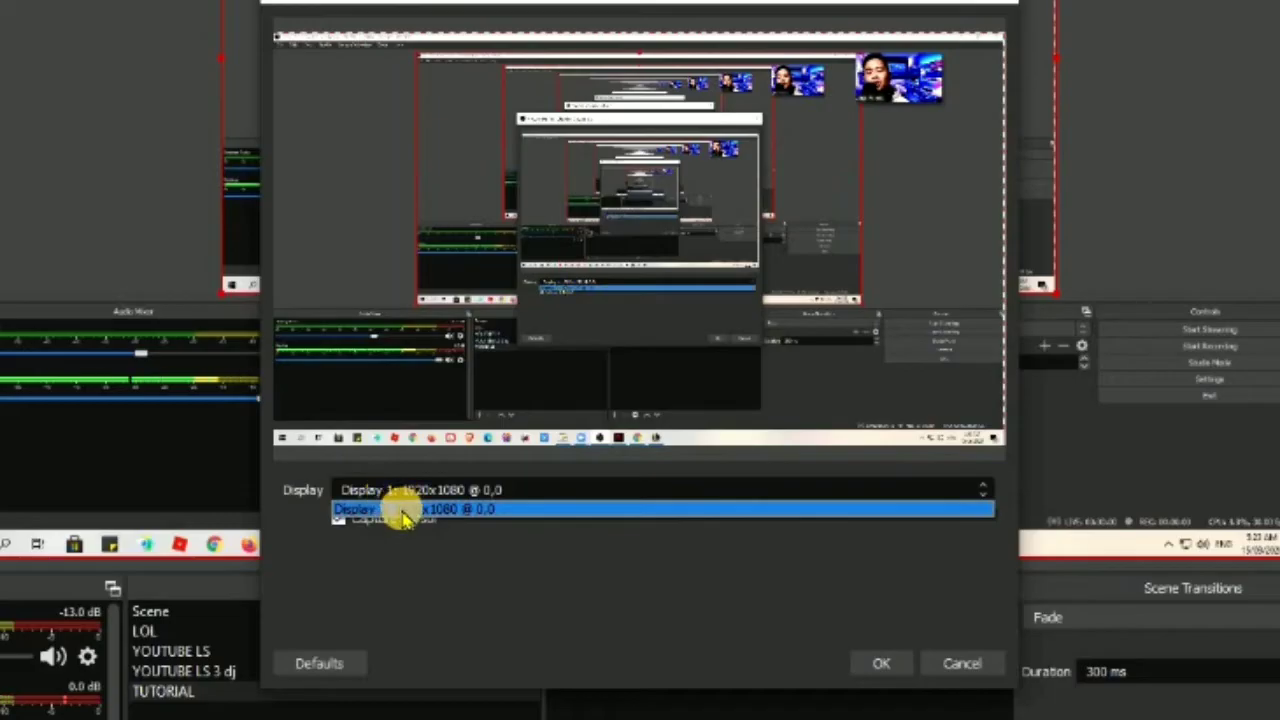
pyautogui.click(537, 491)
pyautogui.click(526, 487)
pyautogui.click(512, 508)
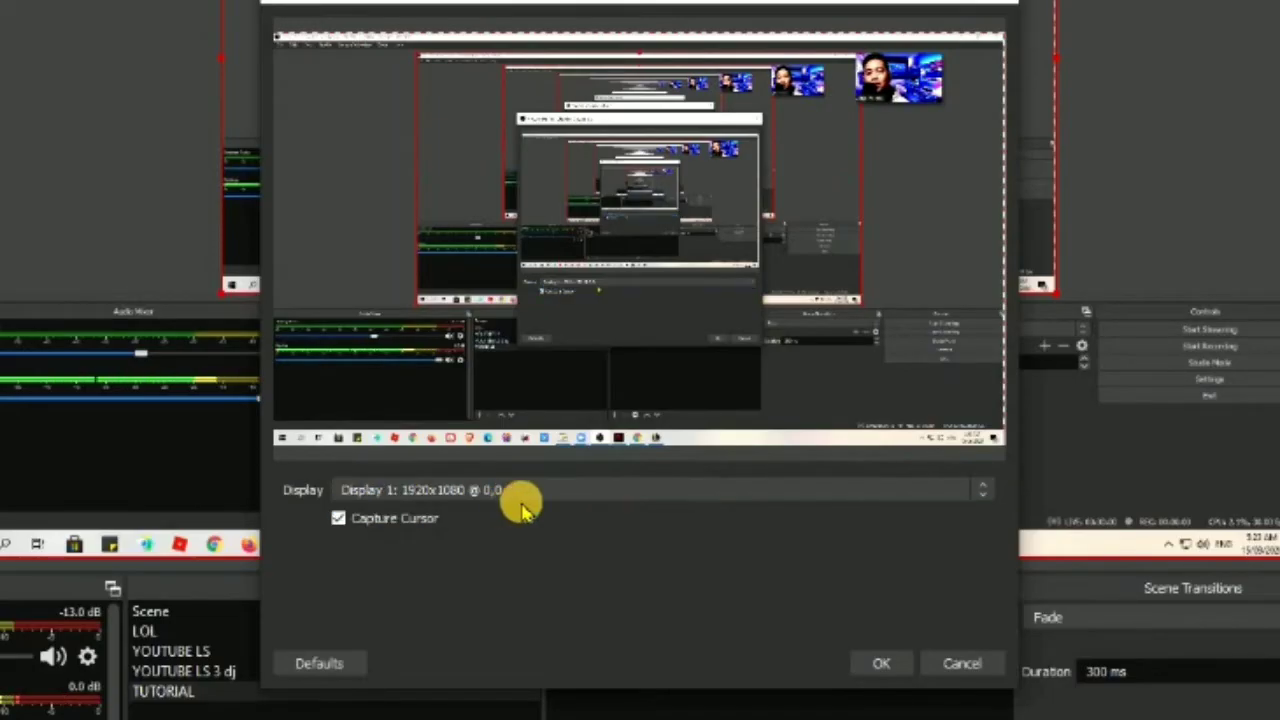
pyautogui.click(457, 489)
pyautogui.click(451, 510)
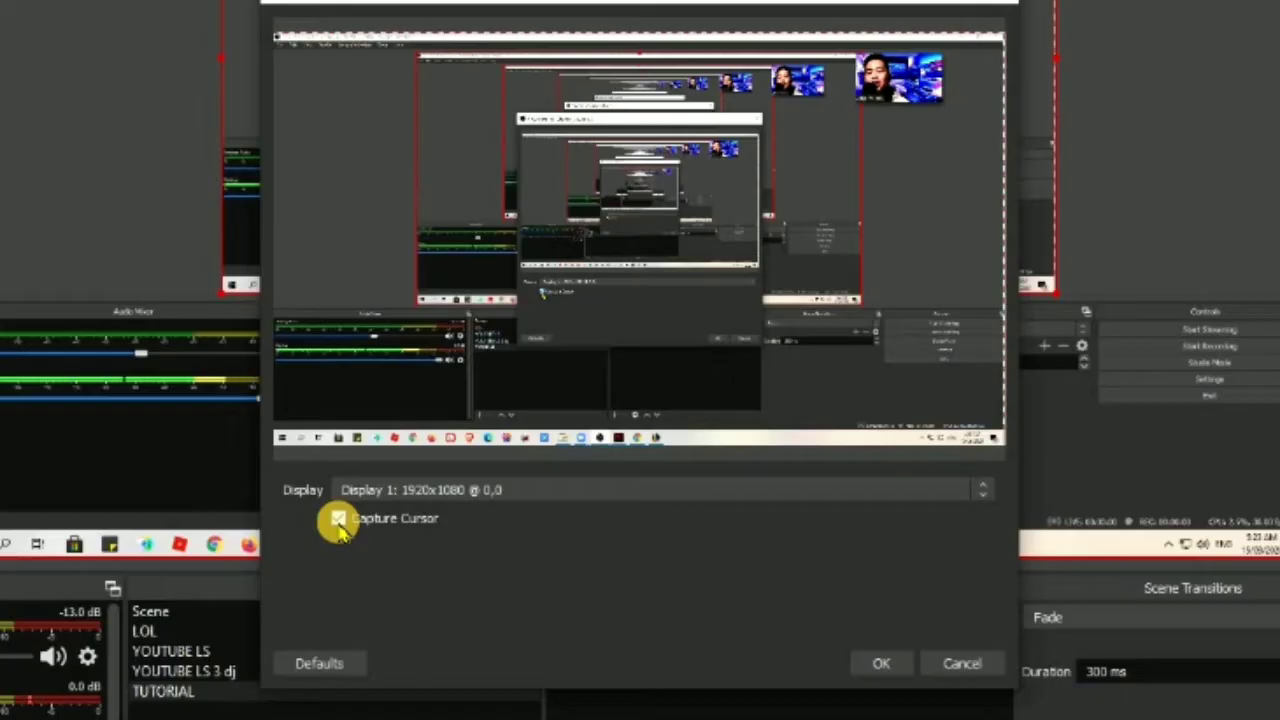
pyautogui.click(878, 663)
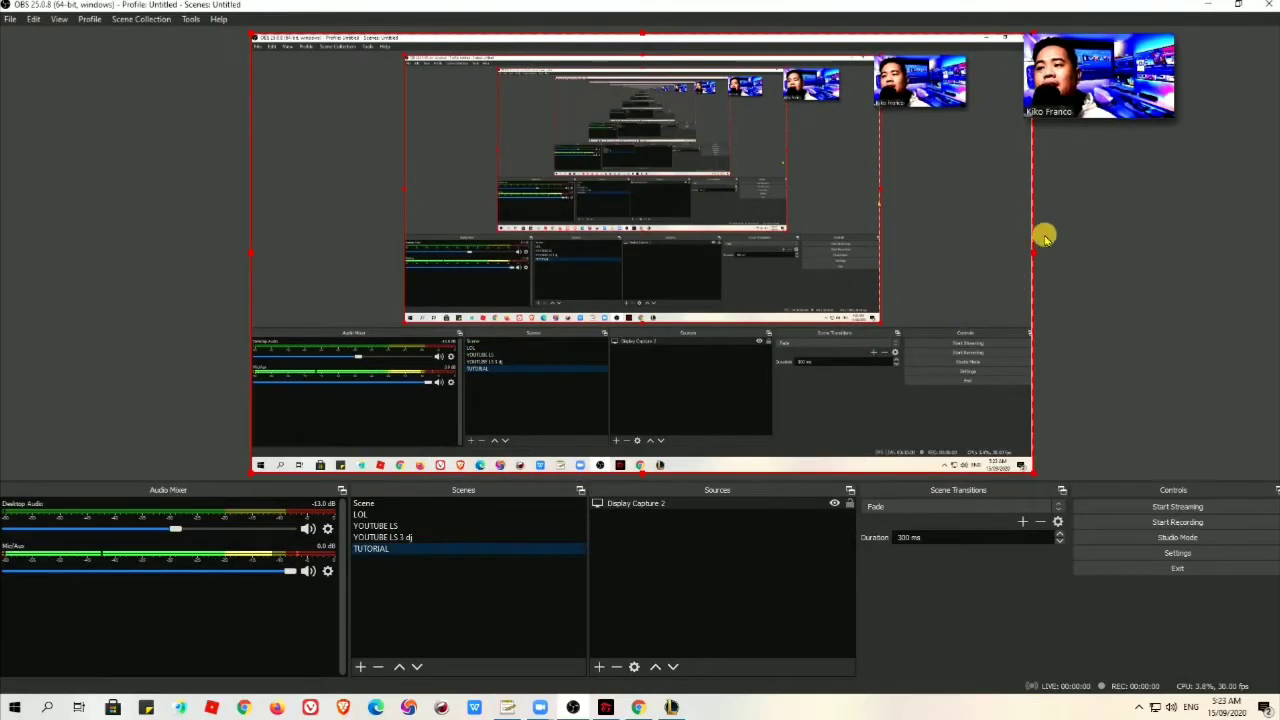
# Move the floating webcam window fully off the preview and lock the display capture source in place
pyautogui.moveTo(1103, 60); pyautogui.dragTo(1133, 60)
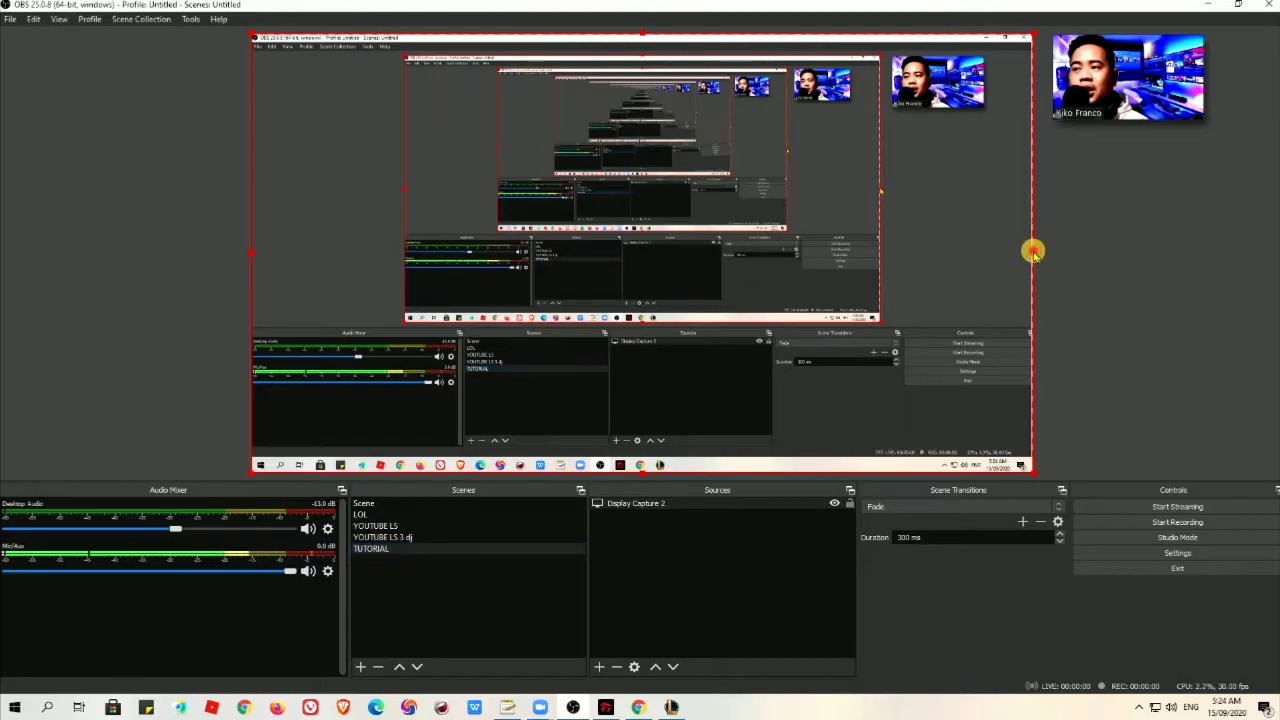
pyautogui.moveTo(1013, 252)
pyautogui.mouseDown()
pyautogui.moveTo(691, 249)
pyautogui.moveTo(1046, 260)
pyautogui.moveTo(1031, 260)
pyautogui.mouseUp()
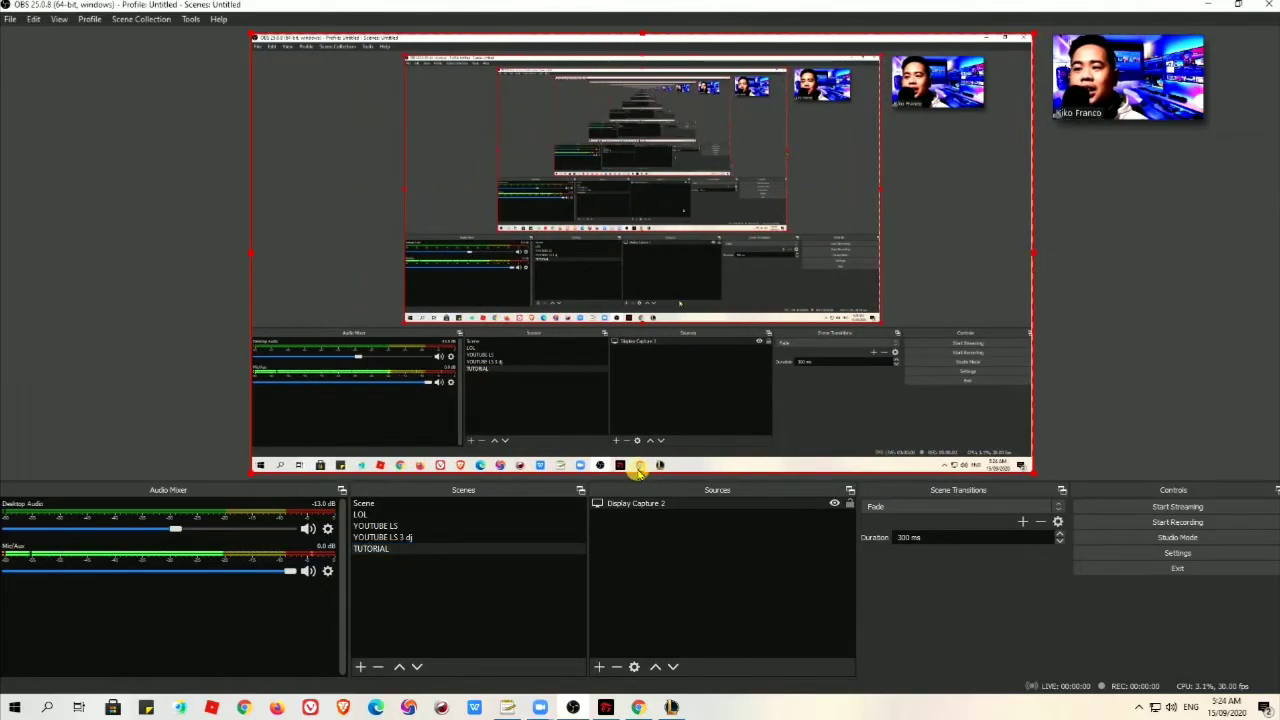
pyautogui.moveTo(641, 474)
pyautogui.mouseDown()
pyautogui.moveTo(643, 380)
pyautogui.moveTo(643, 466)
pyautogui.mouseUp()
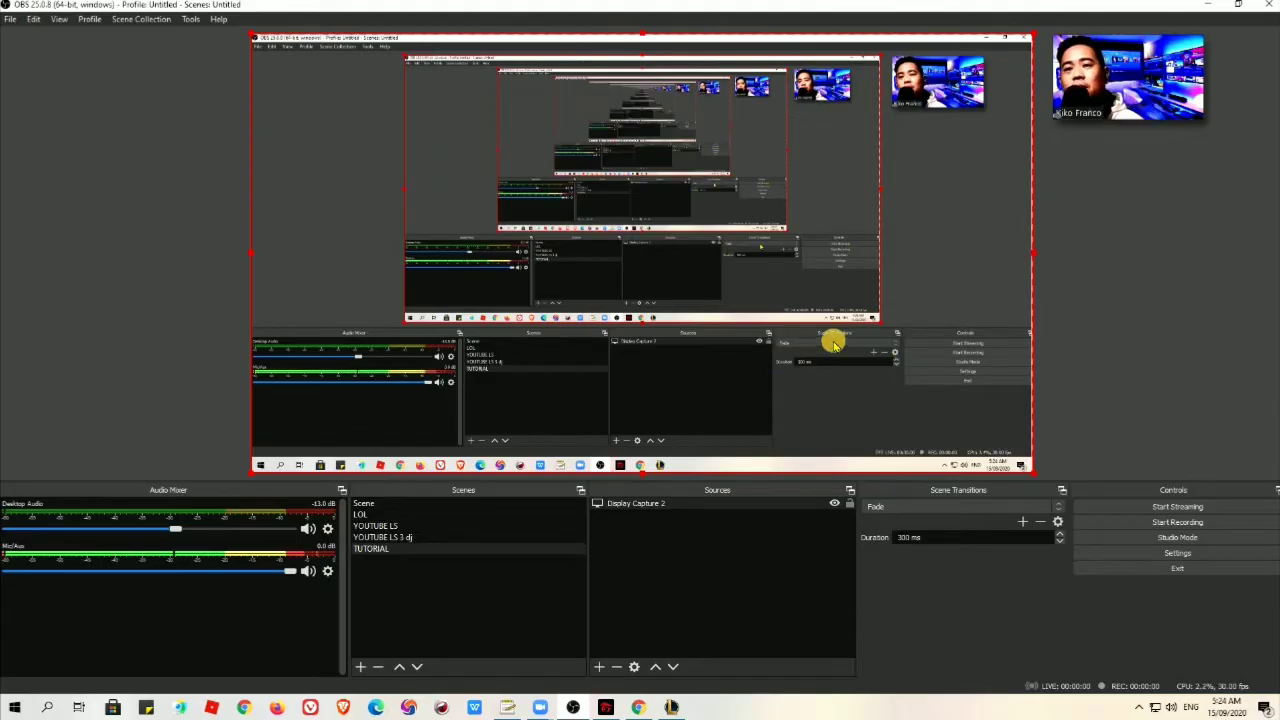
pyautogui.click(848, 506)
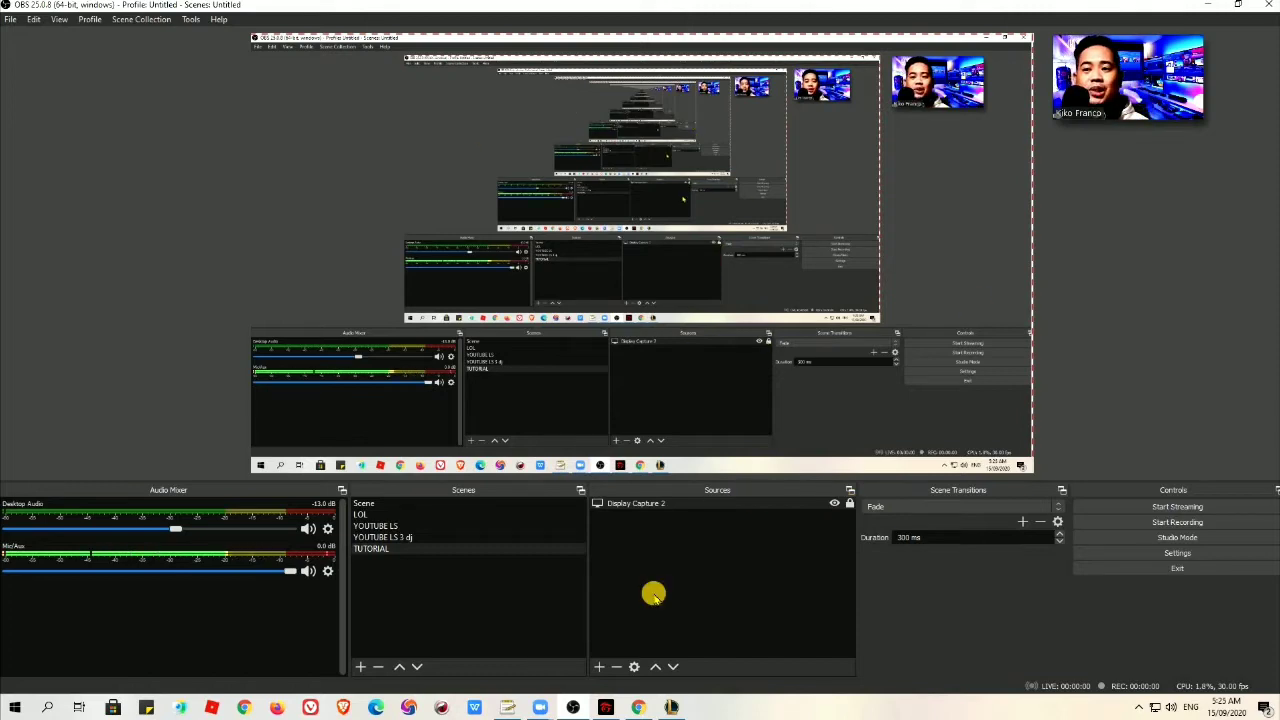
# Create a new Window Capture source with the default name in the TUTORIAL scene
pyautogui.click(600, 667)
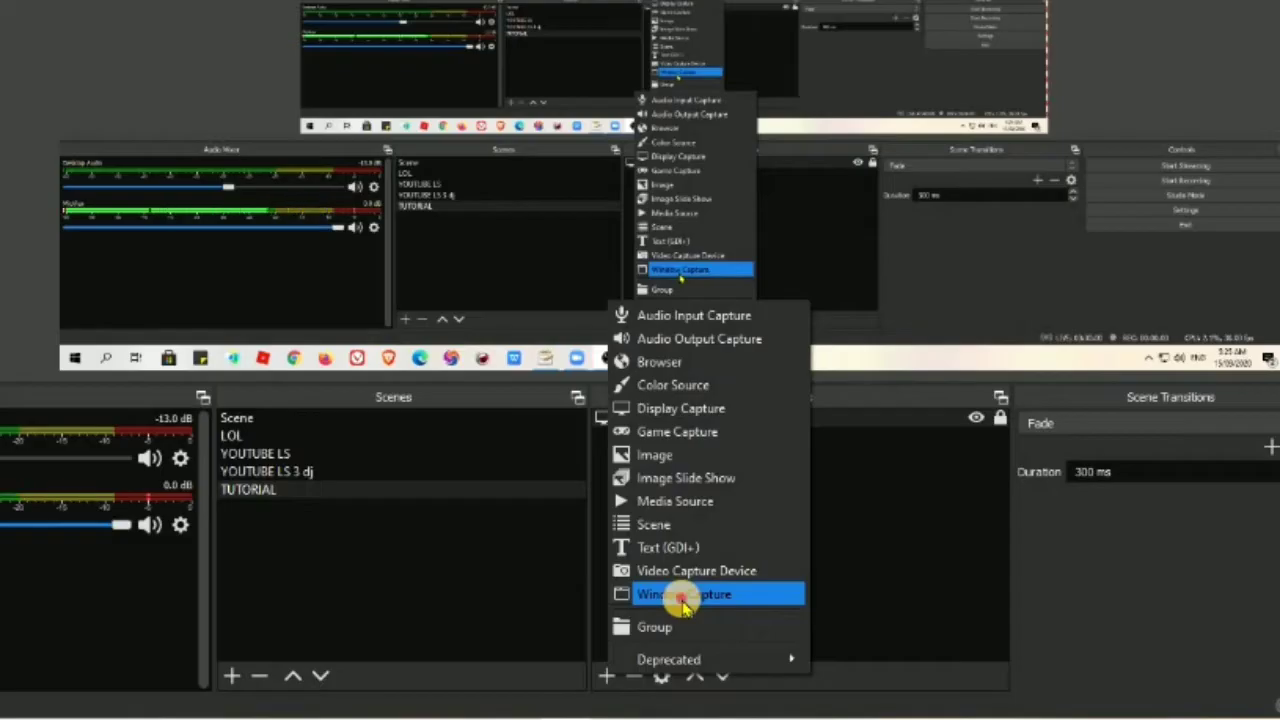
pyautogui.click(685, 600)
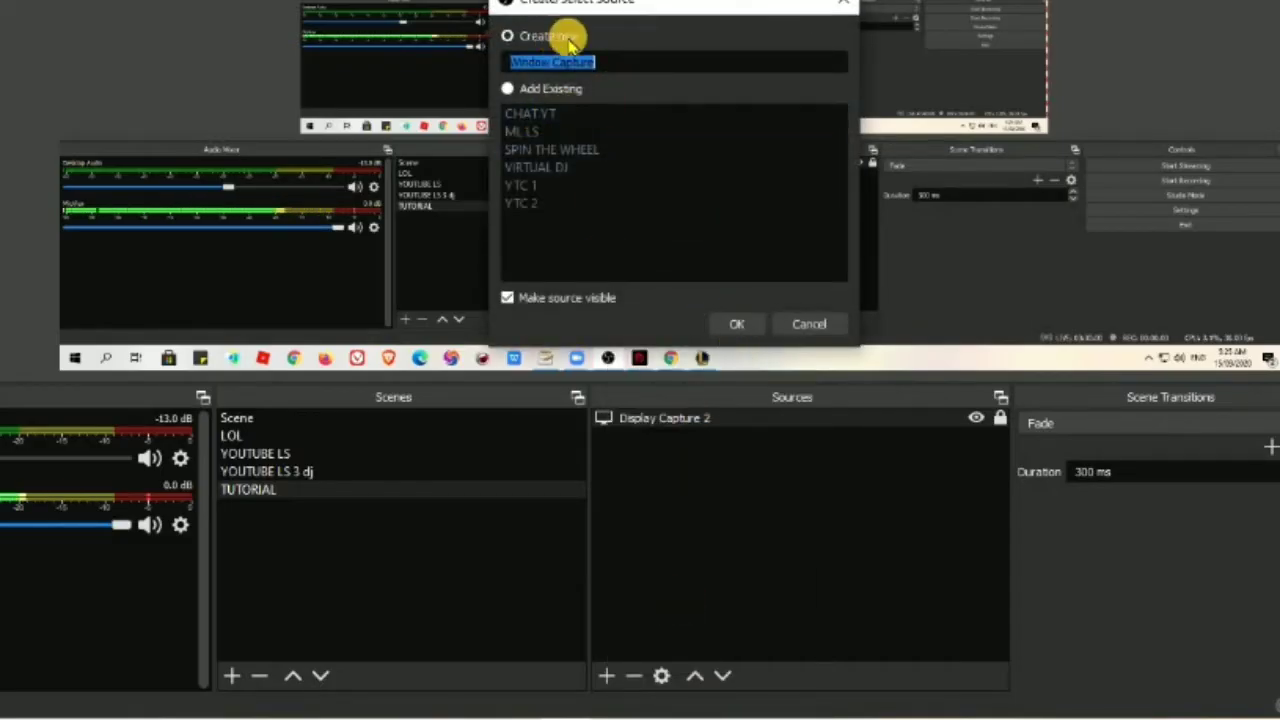
pyautogui.click(736, 323)
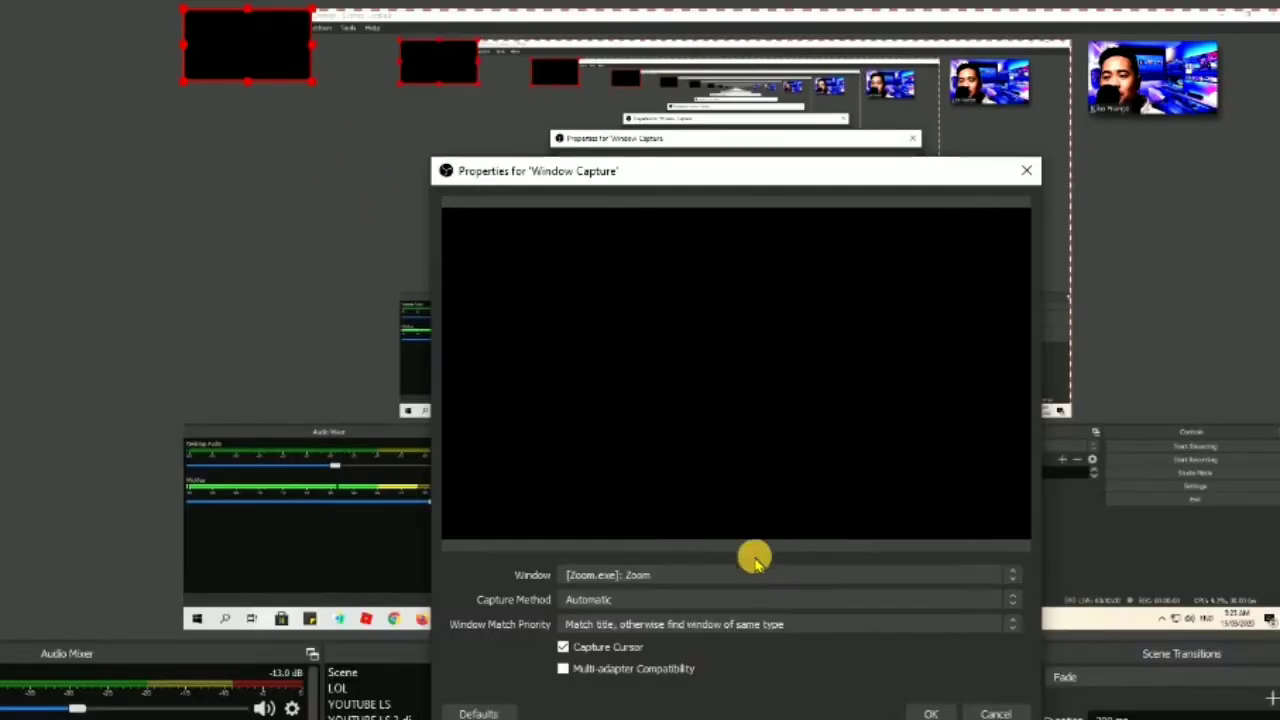
# Examine which open windows are available for the window capture source
pyautogui.click(652, 435)
pyautogui.click(750, 578)
pyautogui.click(750, 580)
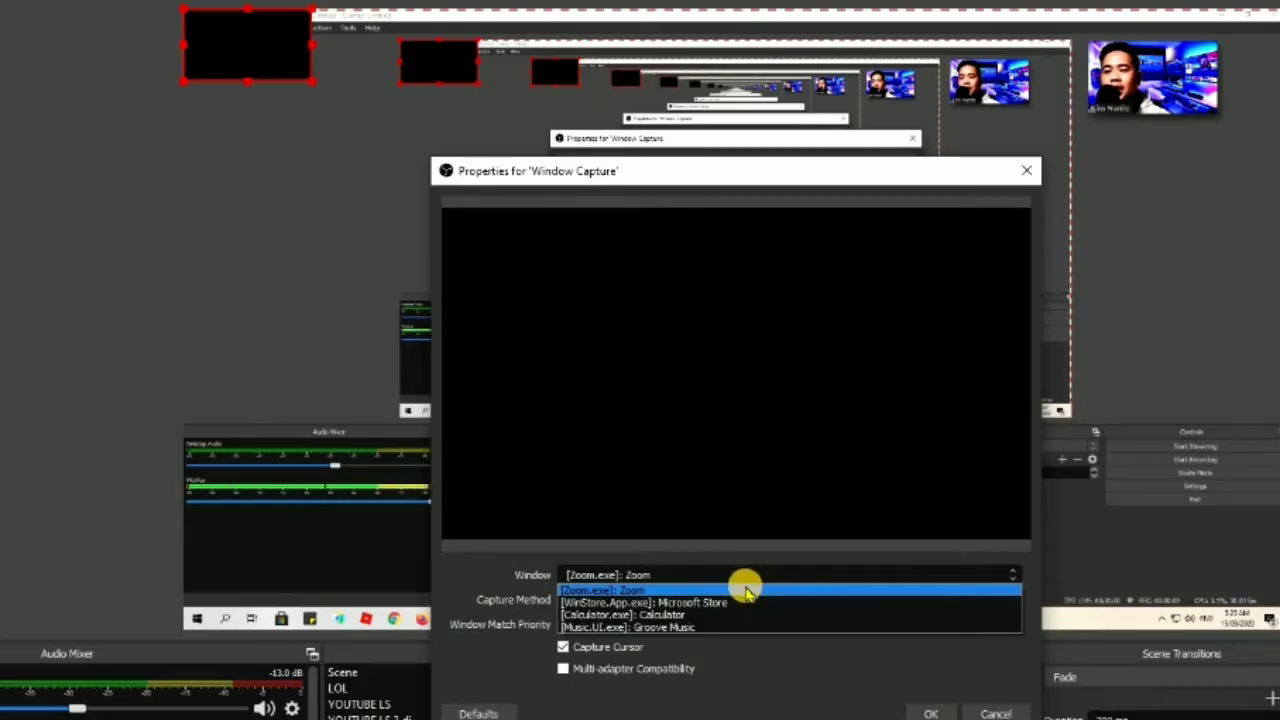
pyautogui.click(692, 577)
pyautogui.click(692, 577)
pyautogui.click(692, 577)
pyautogui.click(693, 578)
pyautogui.click(693, 578)
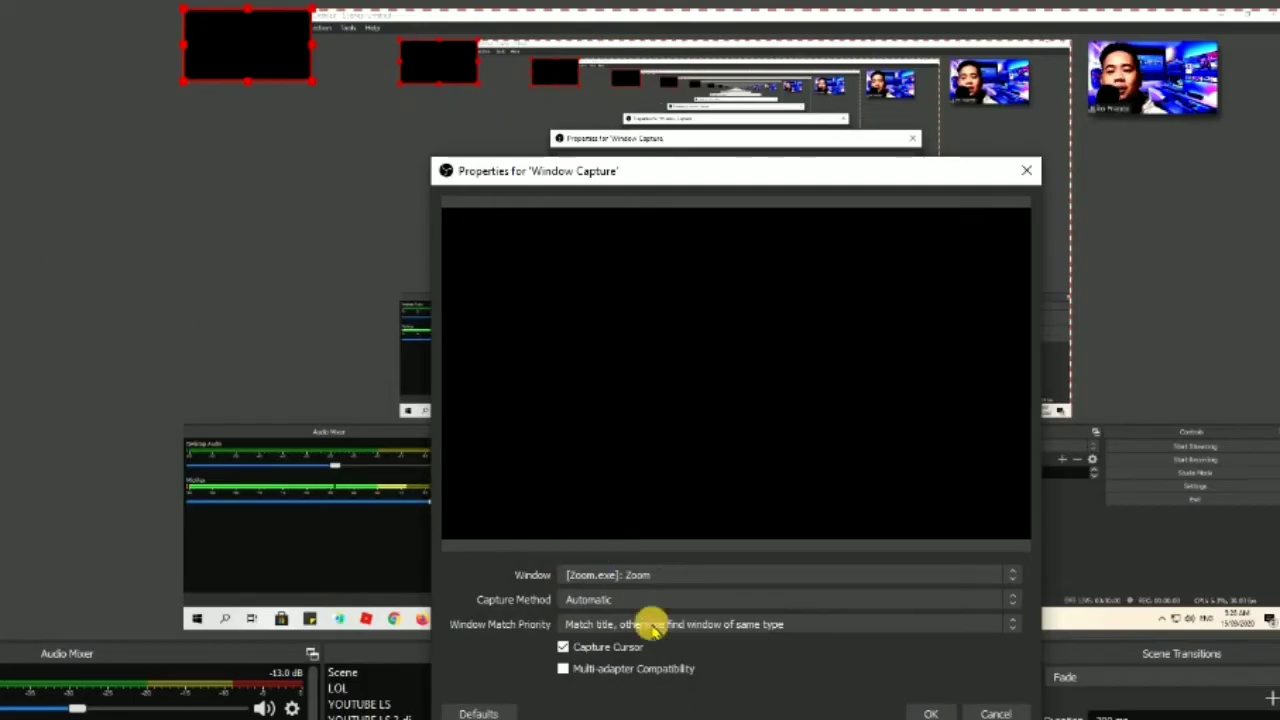
pyautogui.click(651, 575)
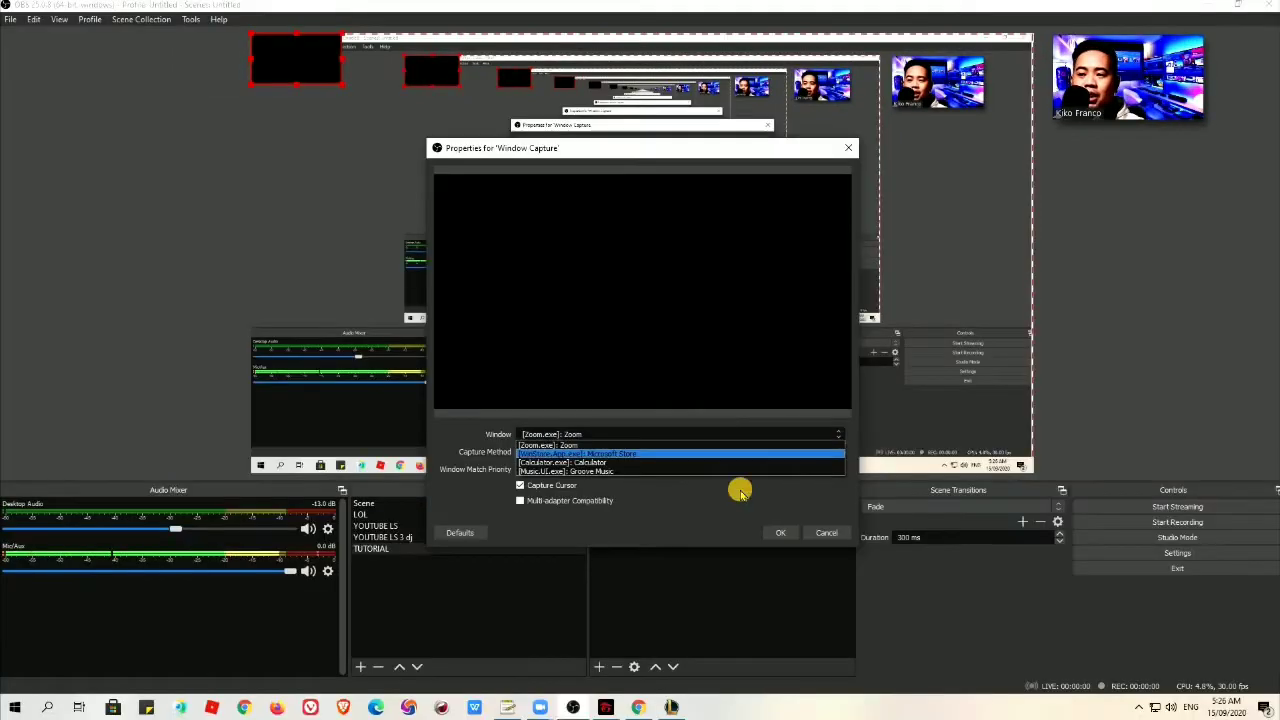
pyautogui.click(851, 657)
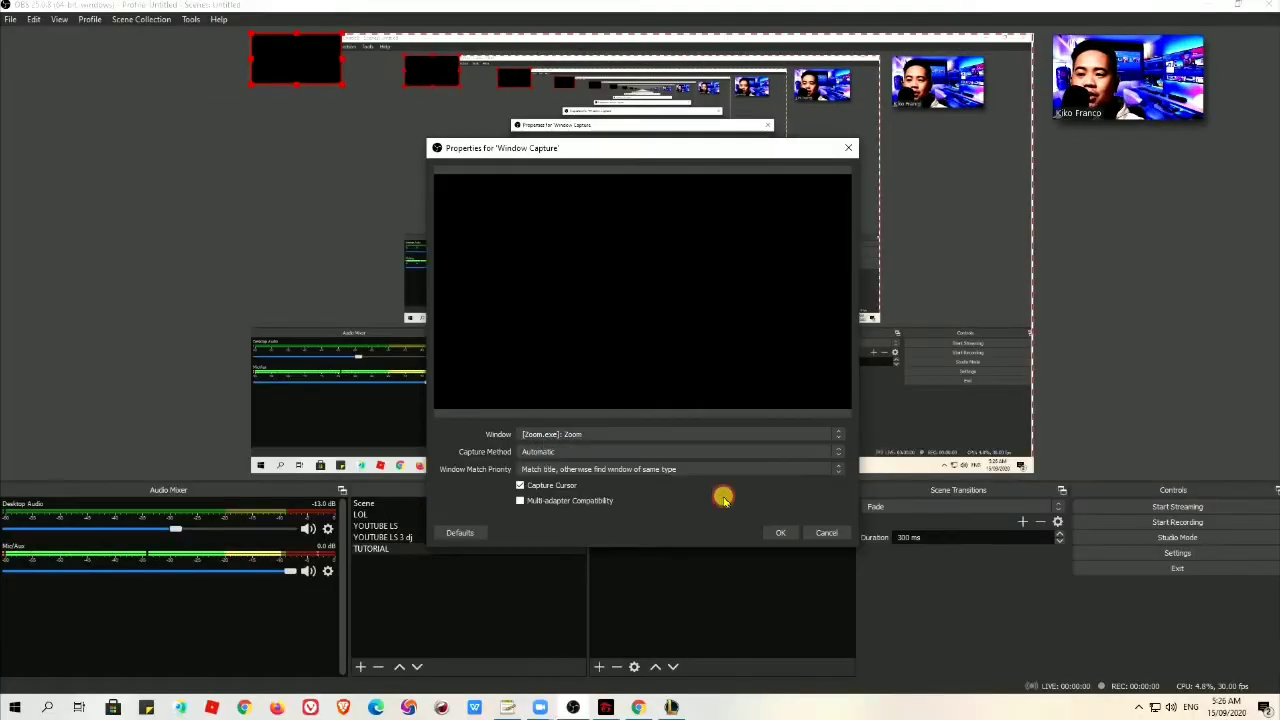
# Switch to the running League of Legends client window
pyautogui.click(671, 707)
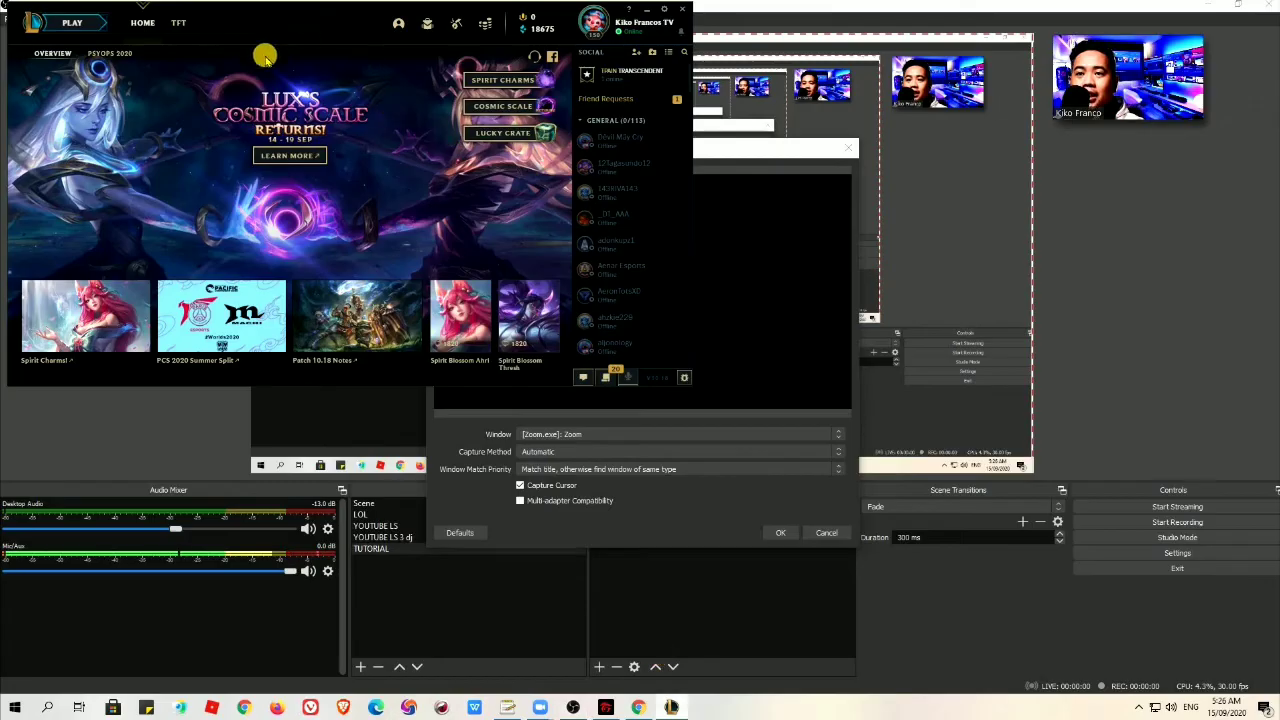